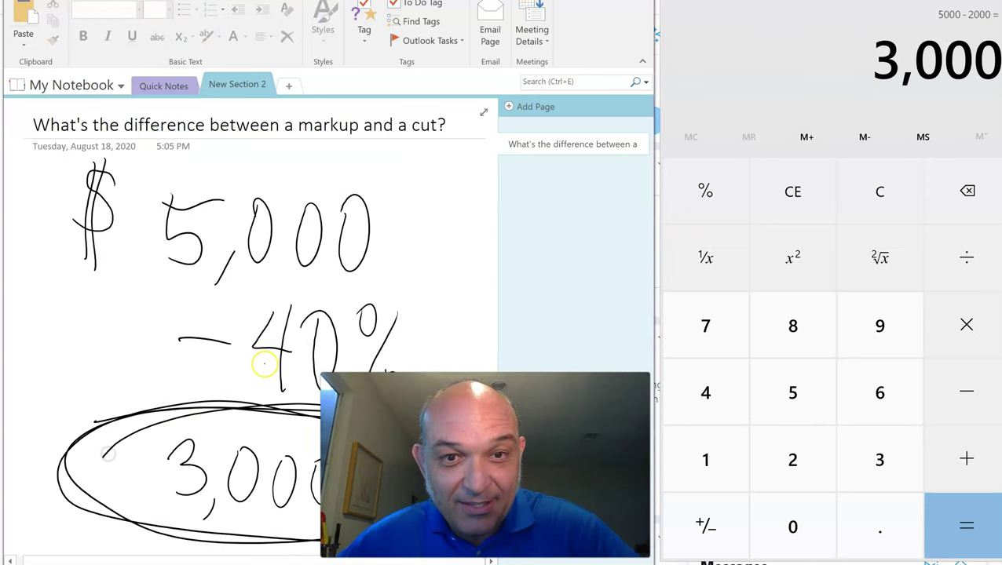
left_click_drag(208, 301, 194, 397)
left_click_drag(222, 432, 154, 502)
left_click_drag(114, 465, 139, 498)
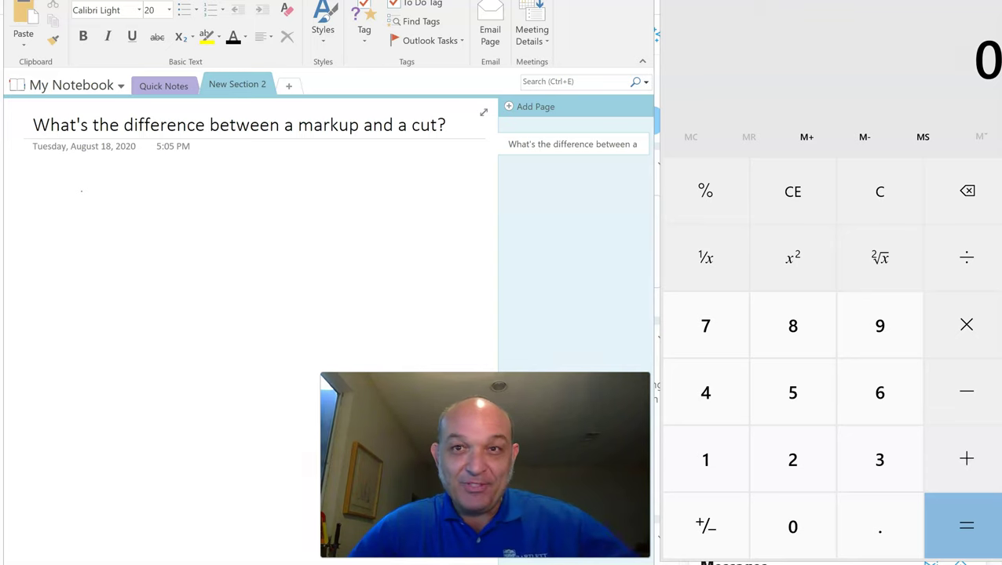
- Handwrite the starting amount $2,000 in ink beneath the page title
left_click_drag(111, 174, 72, 222)
left_click_drag(102, 160, 96, 236)
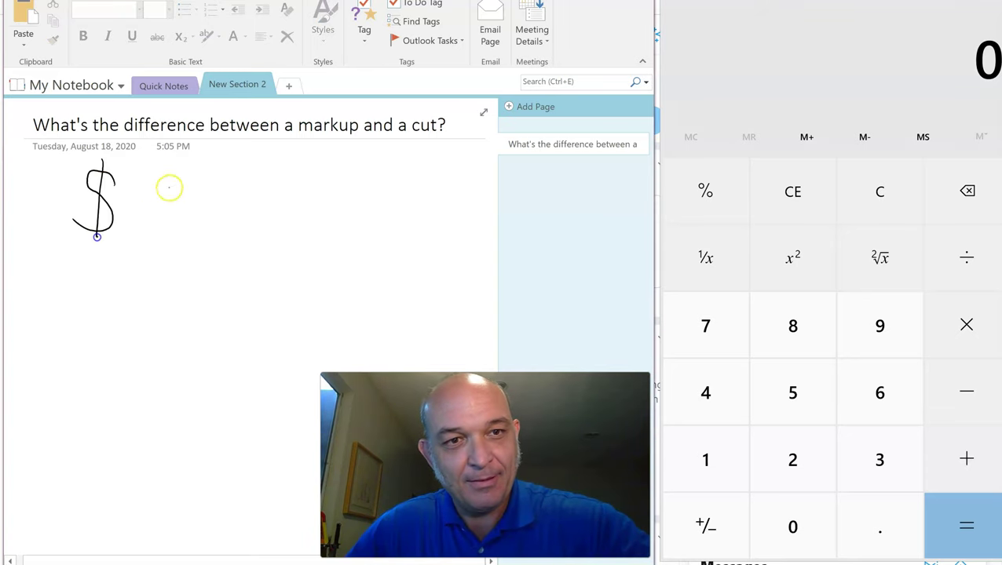
left_click_drag(168, 187, 189, 230)
left_click_drag(206, 223, 194, 250)
left_click_drag(283, 178, 282, 179)
left_click_drag(334, 173, 335, 174)
- Handwrite − 20% below $2,000 and draw a sum line underneath
left_click_drag(175, 304, 222, 297)
left_click_drag(241, 279, 272, 330)
left_click_drag(370, 271, 328, 340)
left_click_drag(404, 346, 94, 387)
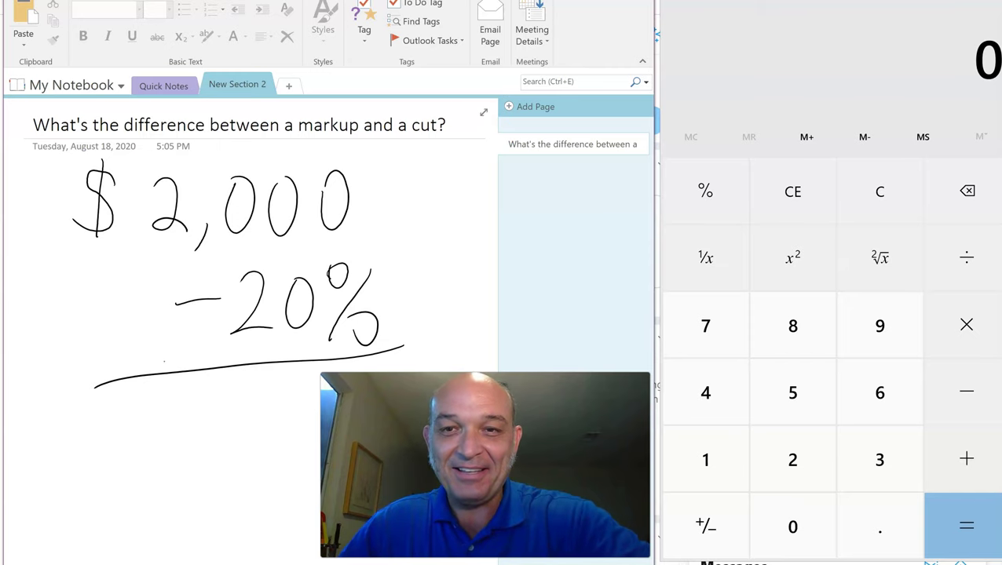
- Calculate 2,000 minus 20% on the calculator and handwrite the result 1,600 under the sum line
type("2000-20%")
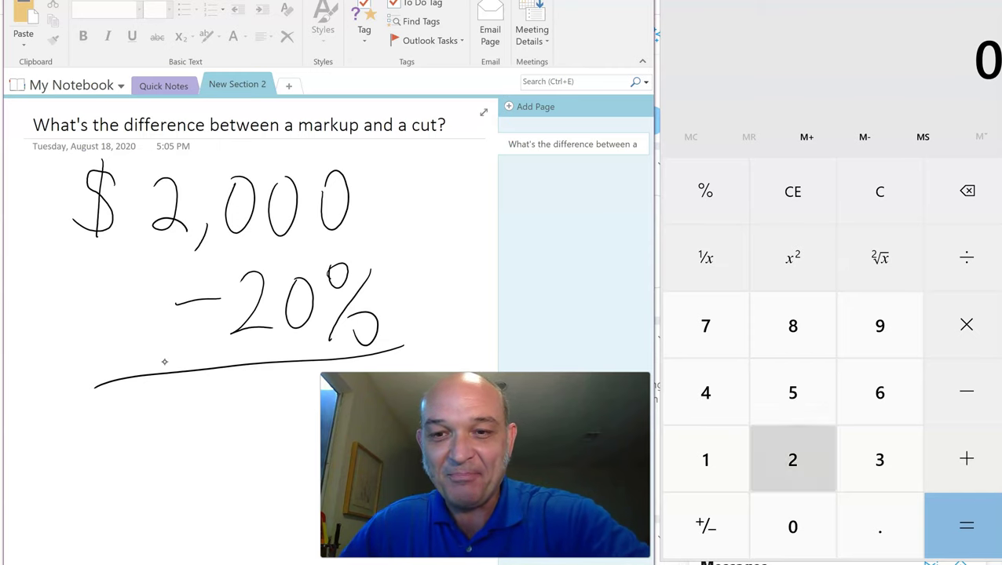
key("Return")
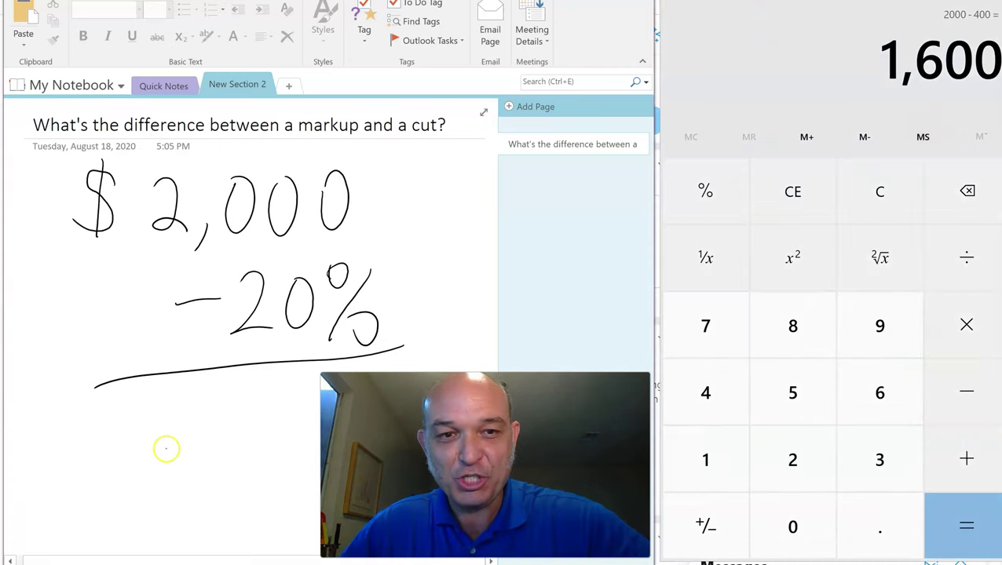
mouse_move(174, 391)
left_mouse_down()
mouse_move(171, 447)
mouse_move(192, 455)
left_mouse_up()
left_click_drag(227, 393, 233, 430)
mouse_move(284, 396)
left_mouse_down()
mouse_move(286, 431)
mouse_move(281, 399)
left_mouse_up()
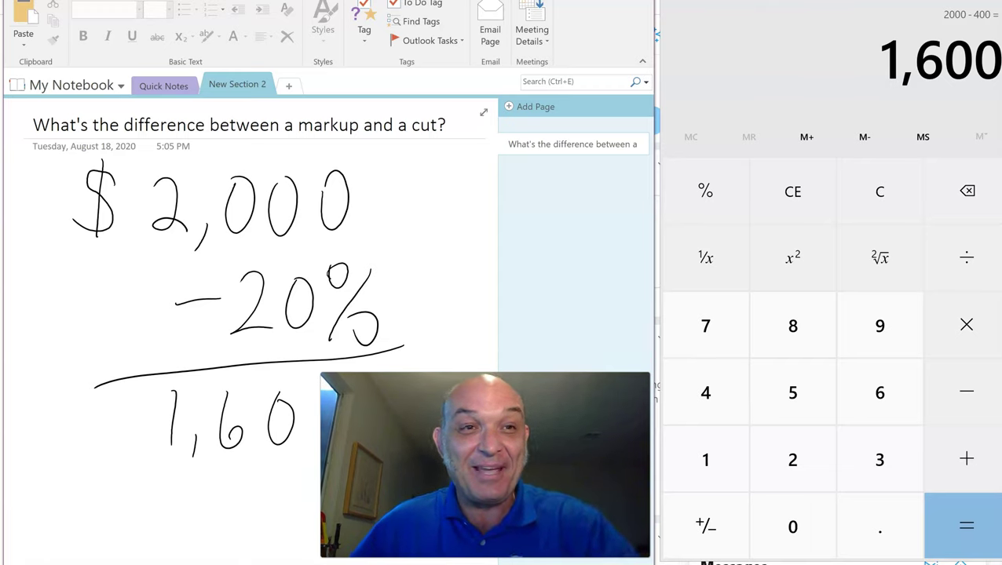
- Undo the ink strokes of the − 20% line, the sum line and the result, keeping $2,000
key("ctrl+z")
key("ctrl+z")
key("ctrl+z")
key("ctrl+z")
key("ctrl+z")
key("ctrl+z")
key("ctrl+z")
key("ctrl+z")
key("ctrl+z")
key("ctrl+z")
key("ctrl+z")
key("ctrl+z")
key("ctrl+z")
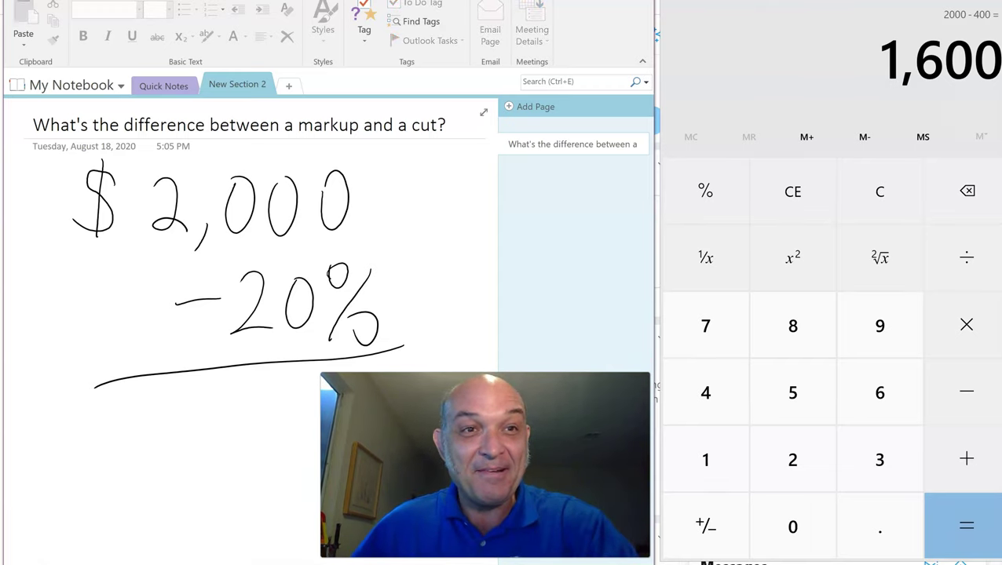
key("ctrl+y")
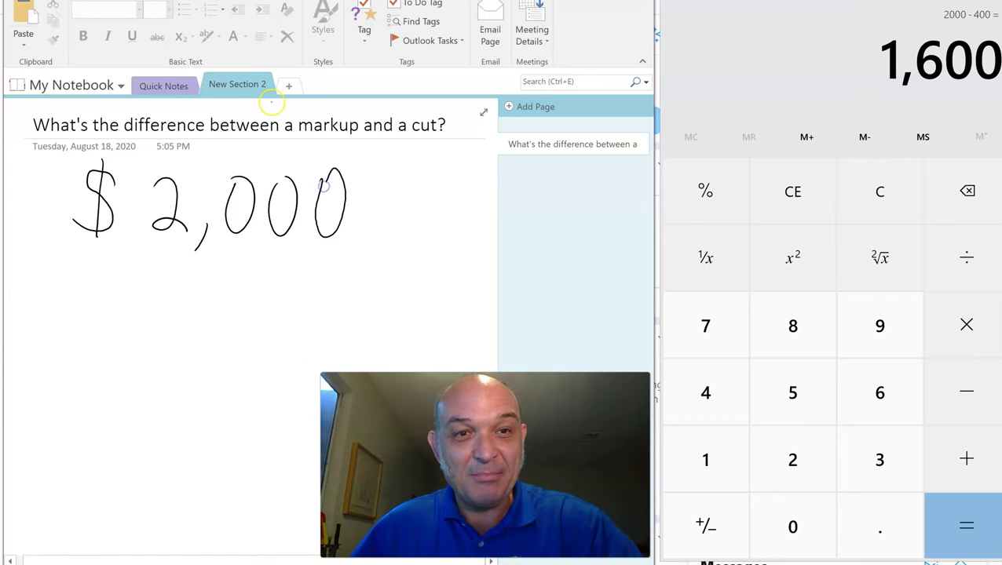
- Handwrite + 20% below $2,000 and draw a sum line underneath
mouse_move(173, 284)
left_mouse_down()
mouse_move(174, 334)
mouse_move(192, 308)
left_mouse_up()
mouse_move(211, 292)
left_mouse_down()
mouse_move(220, 333)
mouse_move(261, 336)
left_mouse_up()
mouse_move(284, 273)
left_mouse_down()
mouse_move(282, 284)
mouse_move(315, 285)
left_mouse_up()
mouse_move(355, 284)
left_mouse_down()
mouse_move(313, 331)
mouse_move(340, 331)
left_mouse_up()
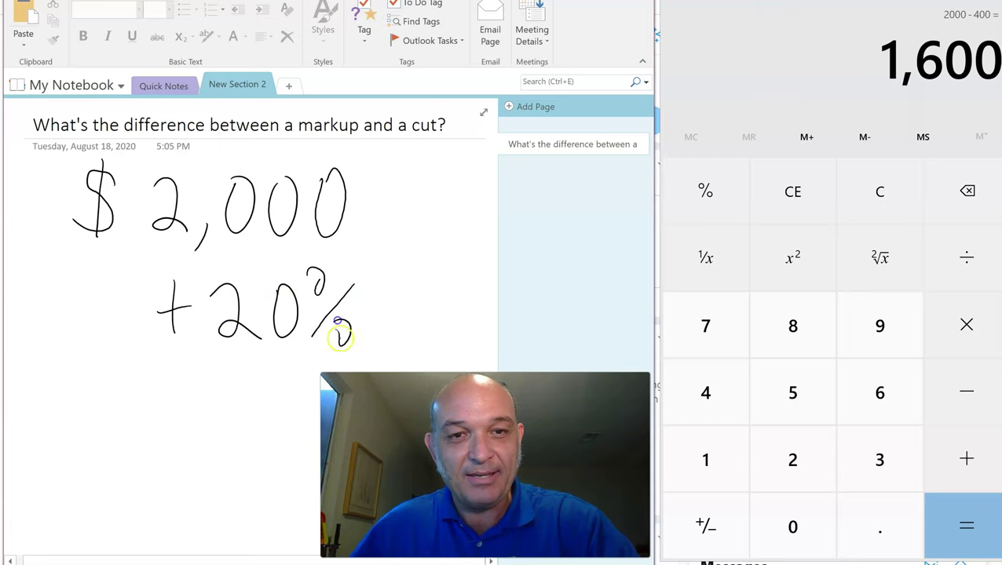
left_click_drag(418, 340, 84, 380)
- Calculate 2,000 plus 20% on the calculator
type("2000+")
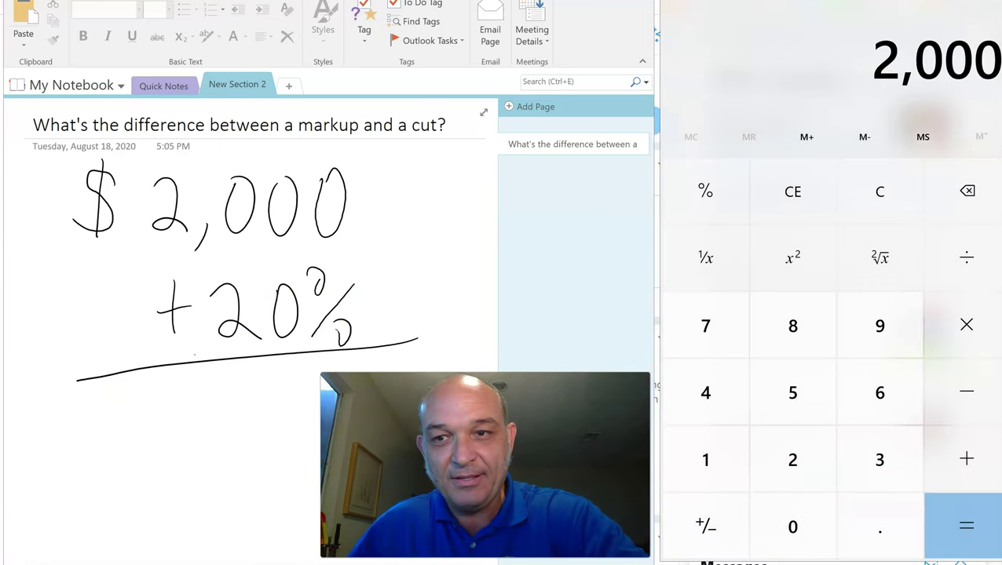
type("20%")
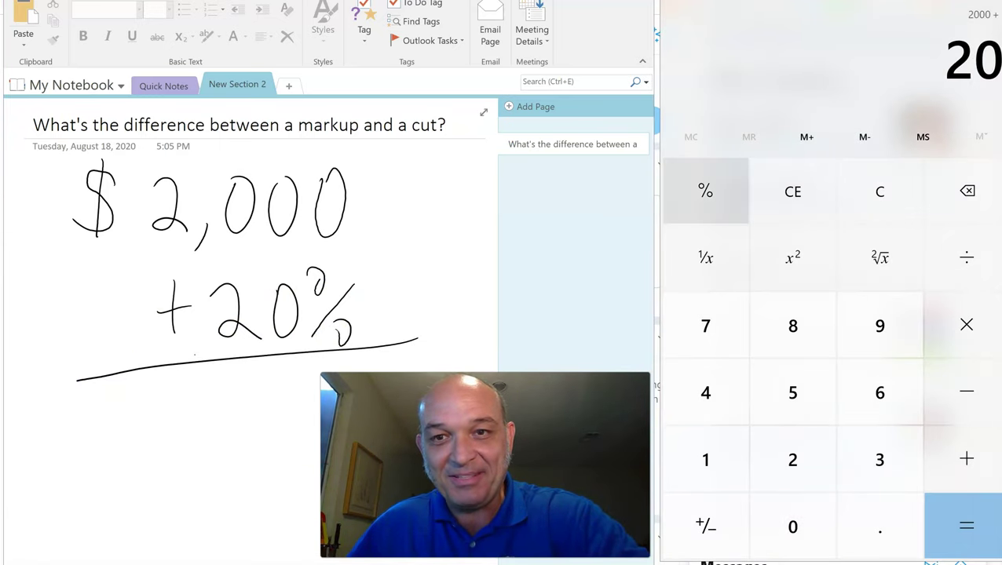
key("Return")
- Handwrite the marked-up result $2,400 under the sum line, including its dollar sign
mouse_move(141, 402)
left_mouse_down()
mouse_move(149, 438)
mouse_move(189, 443)
left_mouse_up()
left_click_drag(203, 430, 198, 463)
mouse_move(235, 385)
left_mouse_down()
mouse_move(253, 421)
mouse_move(248, 452)
left_mouse_up()
mouse_move(271, 384)
left_mouse_down()
mouse_move(262, 428)
mouse_move(275, 385)
left_mouse_up()
left_click_drag(308, 384, 295, 409)
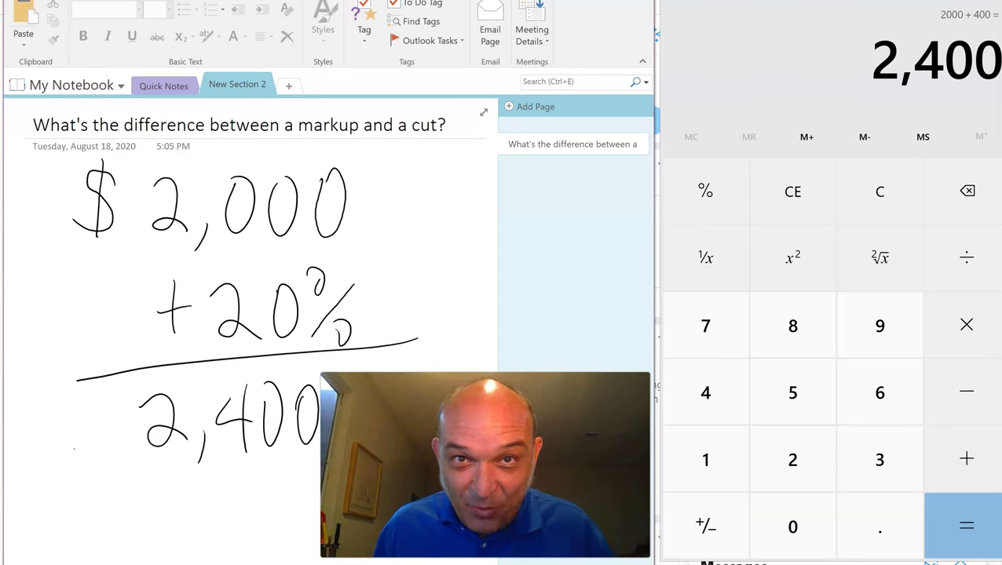
left_click_drag(117, 410, 73, 469)
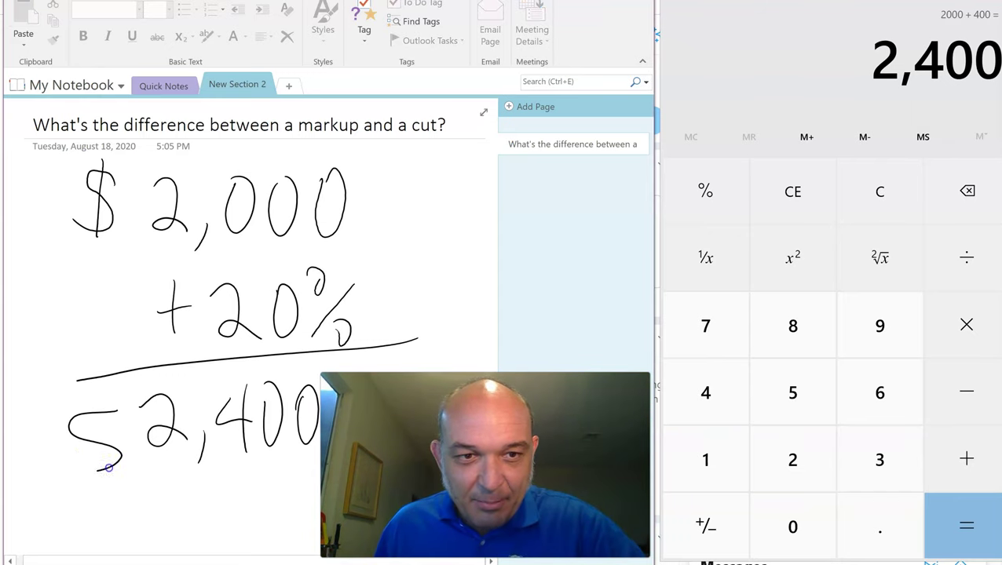
left_click_drag(101, 390, 92, 486)
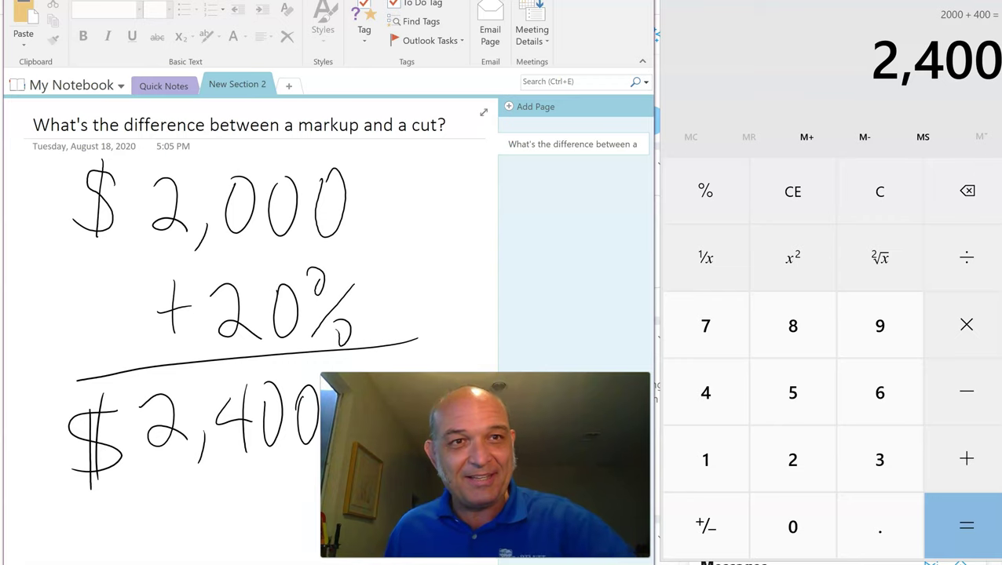
- Undo the ink strokes of the + 20% line, the sum line and the $2,400 result, keeping $2,000
key("ctrl+z")
key("ctrl+z")
key("ctrl+z")
key("ctrl+z")
key("ctrl+z")
key("ctrl+z")
key("ctrl+z")
key("ctrl+z")
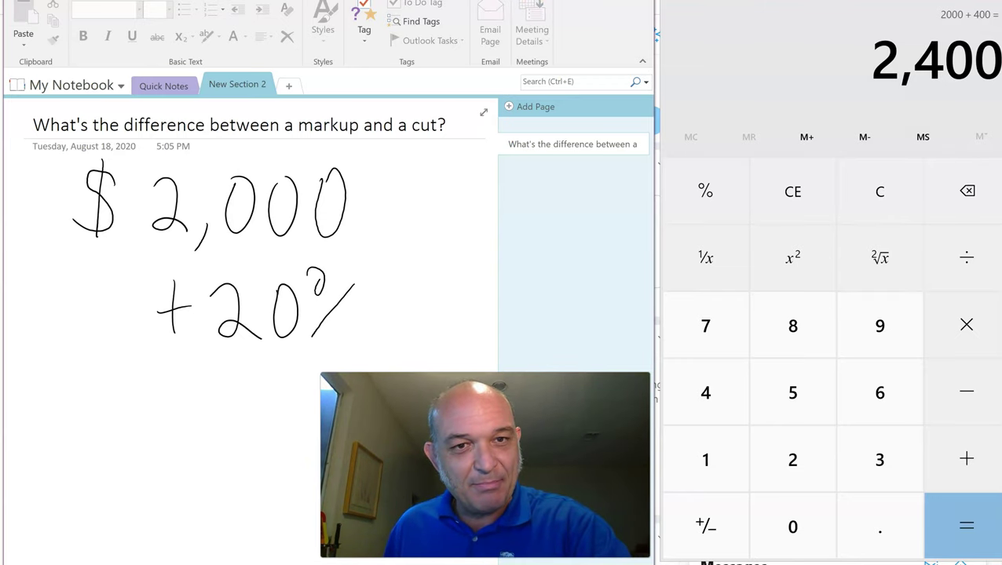
key("ctrl+z")
key("ctrl+z")
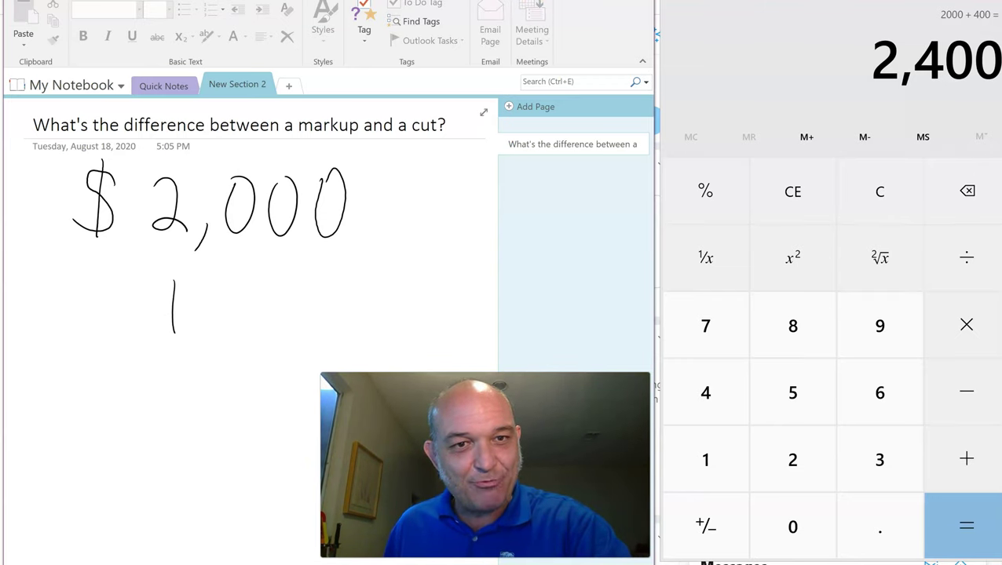
key("ctrl+z")
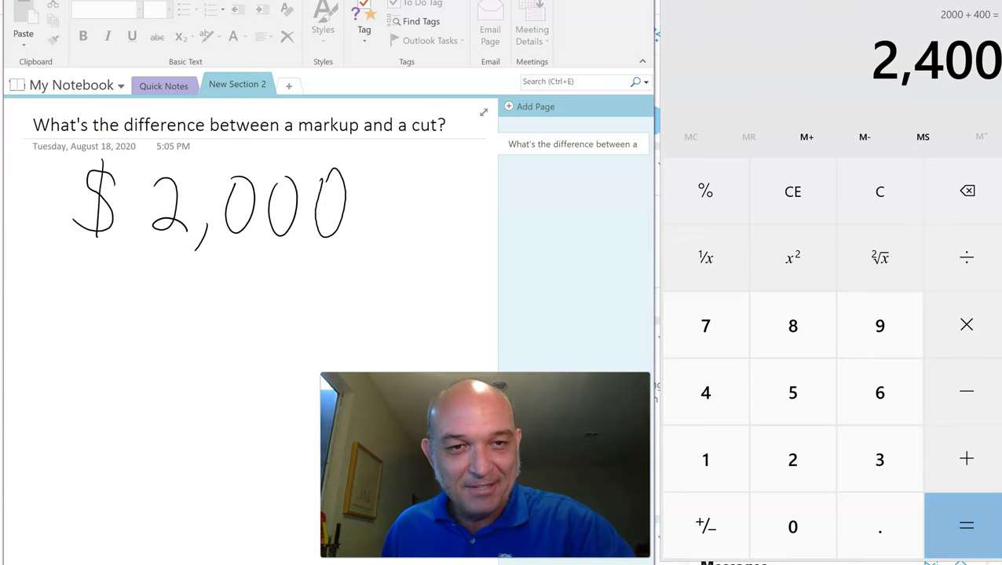
- Handwrite − 20% below $2,000 with a sum line underneath for the cut example
left_click_drag(202, 297, 163, 309)
left_click_drag(234, 287, 269, 338)
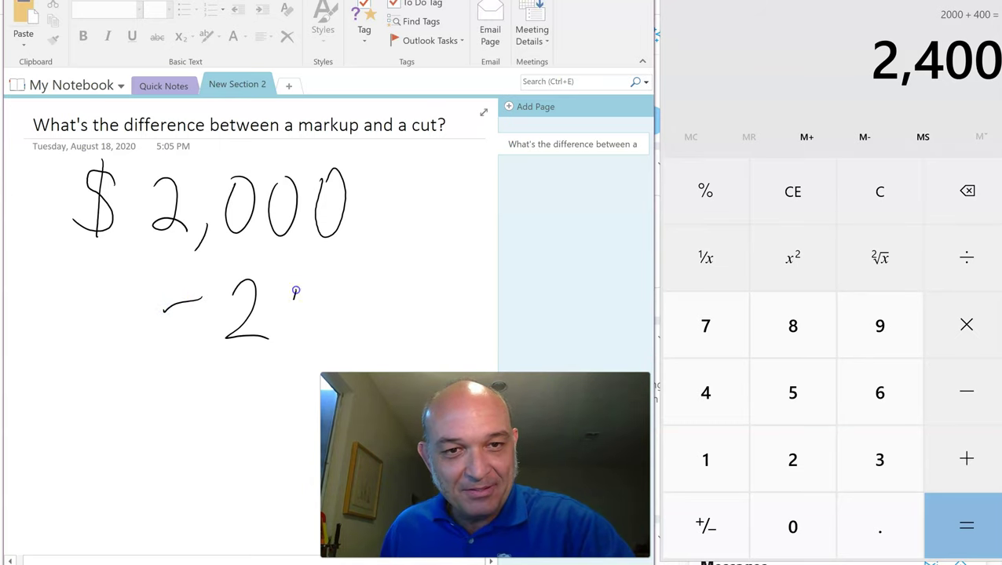
mouse_move(308, 285)
left_mouse_down()
mouse_move(335, 275)
mouse_move(331, 333)
left_mouse_up()
mouse_move(351, 333)
left_mouse_down()
mouse_move(352, 344)
mouse_move(353, 331)
left_mouse_up()
left_click_drag(396, 361, 111, 378)
- Calculate 2,000 minus 20% on the calculator
type("200")
type("0-20%")
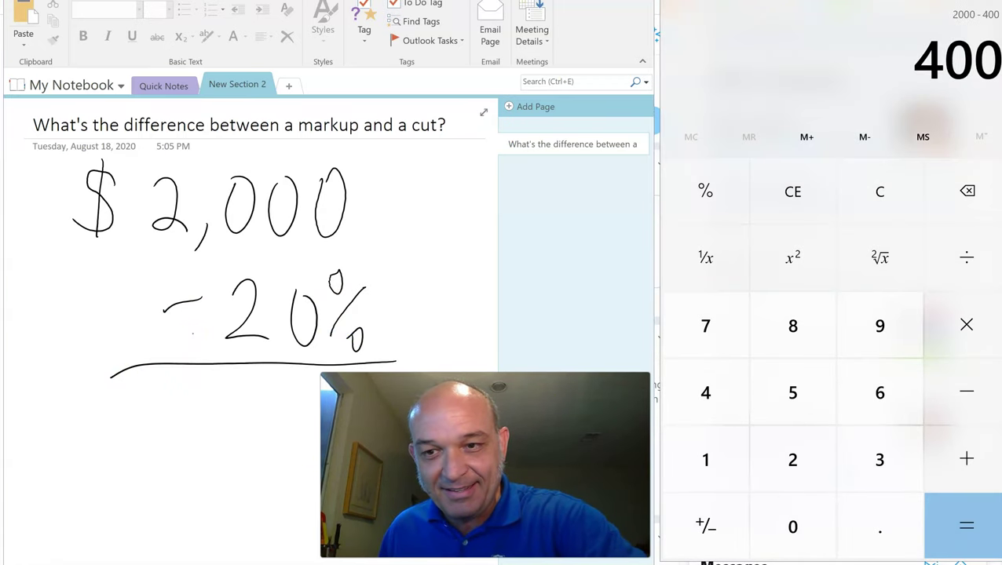
key("Return")
- Handwrite the reduced amount 1,600 under the sum line
left_click(179, 447)
mouse_move(172, 385)
left_mouse_down()
mouse_move(174, 456)
mouse_move(195, 474)
left_mouse_up()
mouse_move(233, 390)
left_mouse_down()
mouse_move(220, 409)
mouse_move(240, 439)
left_mouse_up()
left_click_drag(277, 393, 275, 395)
left_click_drag(314, 393, 314, 395)
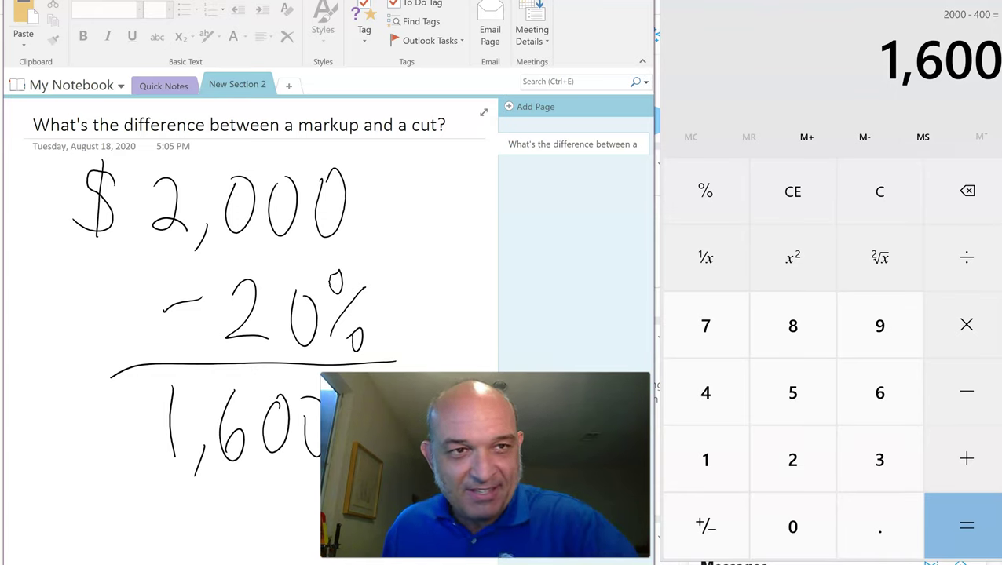
- Clear the cut example except its dollar sign and handwrite 1,600 as the new starting amount
mouse_move(330, 392)
left_mouse_down()
mouse_move(298, 424)
mouse_move(346, 314)
mouse_move(275, 205)
mouse_move(176, 187)
mouse_move(178, 229)
mouse_move(206, 245)
left_mouse_up()
left_click_drag(246, 181, 243, 228)
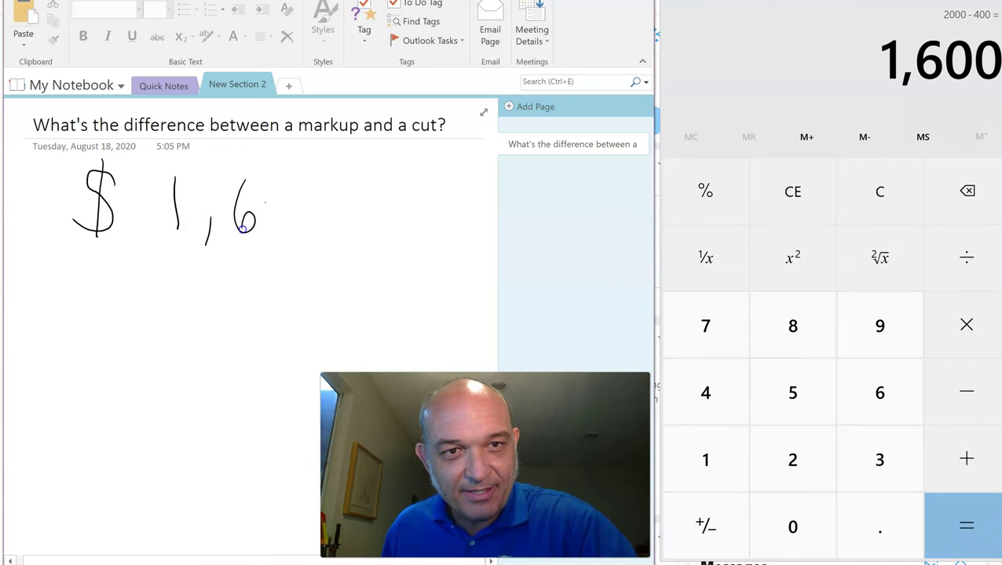
left_click_drag(276, 180, 320, 181)
- Handwrite + 20% below $1,600 and draw a sum line underneath
left_click_drag(223, 300, 258, 295)
left_click_drag(240, 275, 241, 322)
mouse_move(268, 272)
left_mouse_down()
mouse_move(271, 313)
mouse_move(305, 318)
left_mouse_up()
left_click_drag(309, 260, 343, 259)
left_click_drag(341, 330, 369, 246)
mouse_move(366, 303)
left_mouse_down()
mouse_move(364, 331)
mouse_move(134, 375)
left_mouse_up()
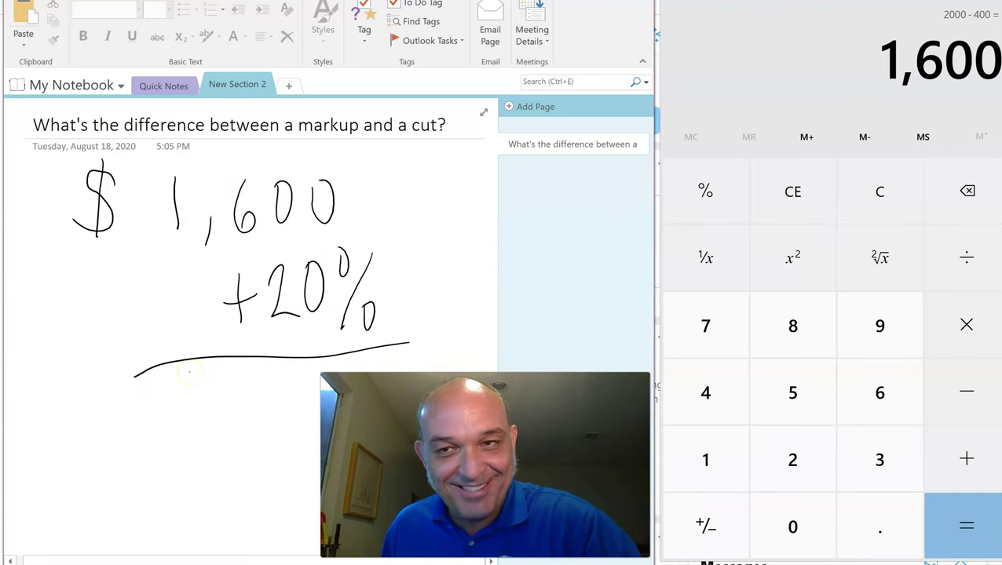
- Add 20% to the 1,600 result on the calculator
key("alt+Tab")
type("+20%")
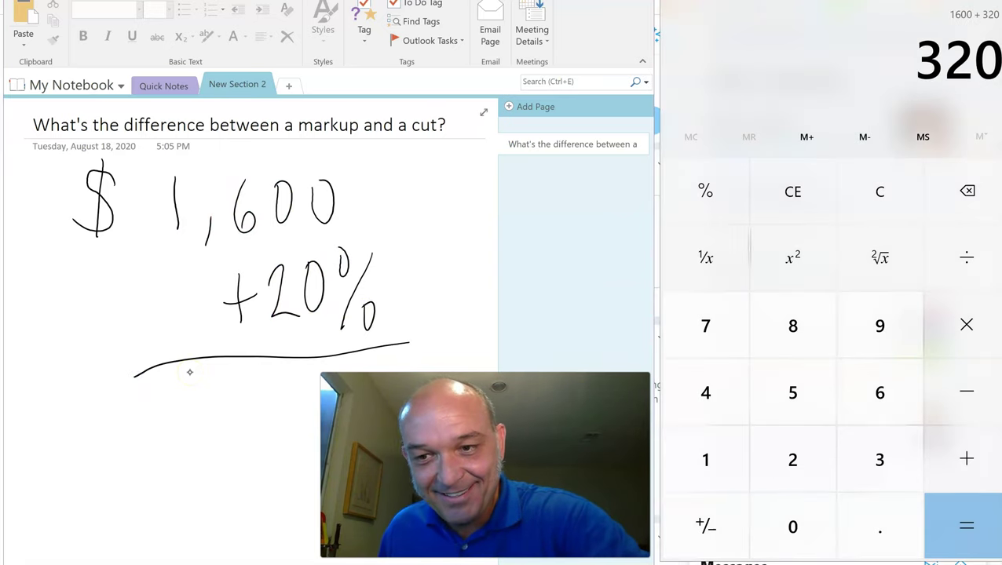
key("Return")
- Handwrite the result 1,920 under the sum line of the $1,600 example
left_click(226, 418)
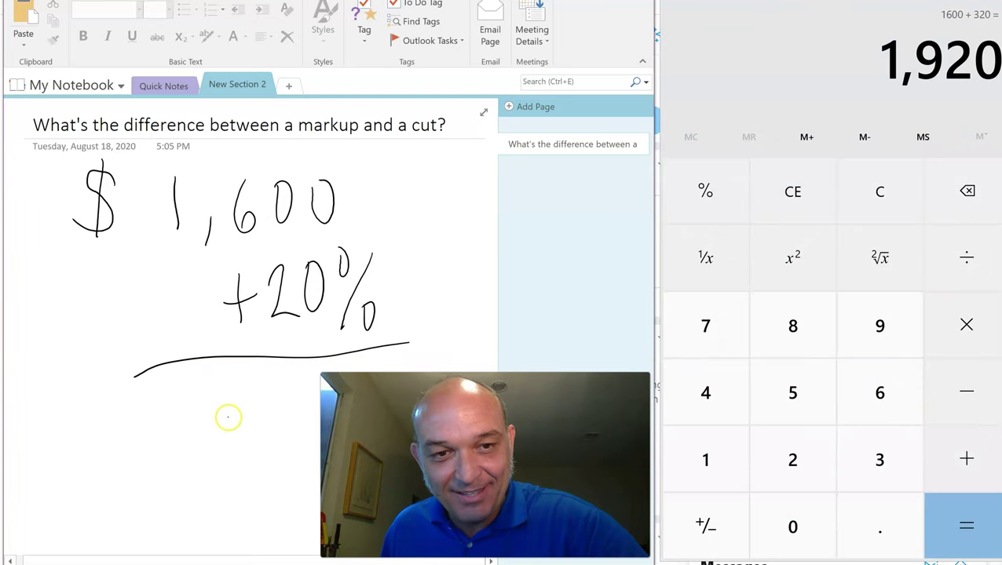
left_click_drag(217, 380, 218, 442)
left_click_drag(244, 433, 242, 457)
left_click_drag(281, 383, 279, 447)
left_click_drag(296, 397, 321, 441)
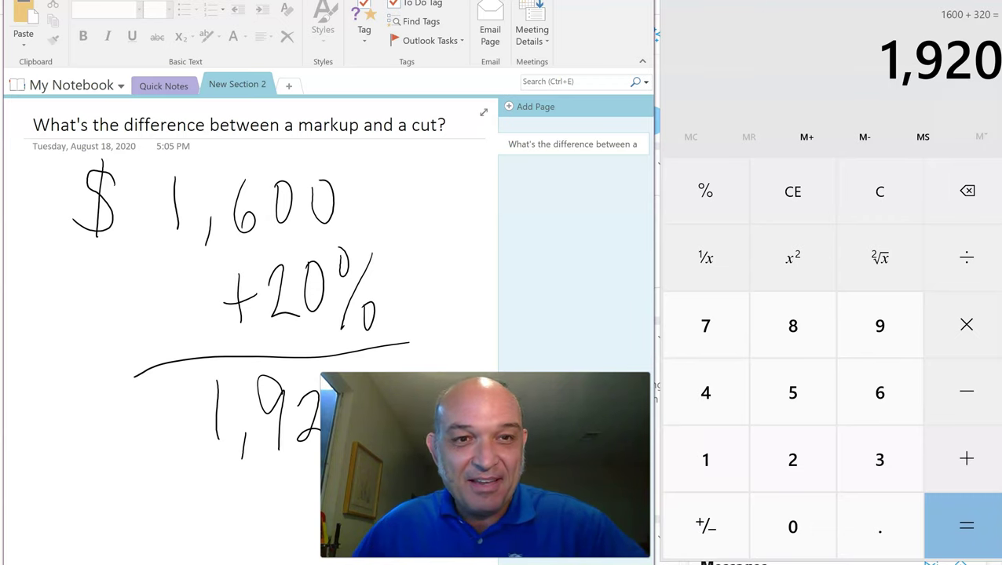
- Undo the ink strokes of the $1,600 example down to the curve of the dollar sign
key("ctrl+z")
key("ctrl+z")
key("ctrl+z")
key("ctrl+z")
key("ctrl+z")
key("ctrl+z")
key("ctrl+z")
key("ctrl+z")
key("ctrl+z")
key("ctrl+z")
key("ctrl+z")
key("ctrl+z")
key("ctrl+z")
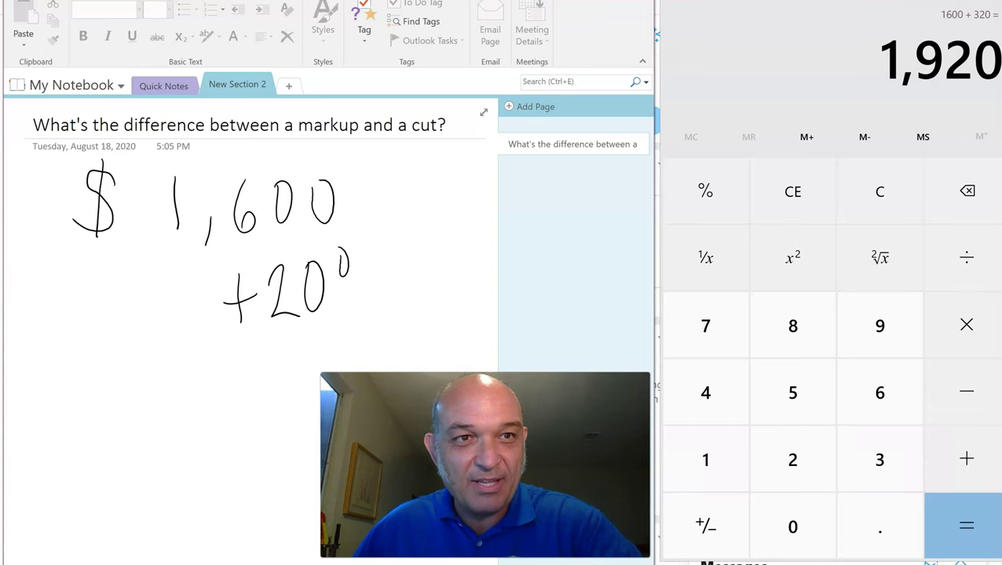
key("ctrl+z")
key("ctrl+z")
key("ctrl+z")
key("ctrl+z")
key("ctrl+z")
key("ctrl+z")
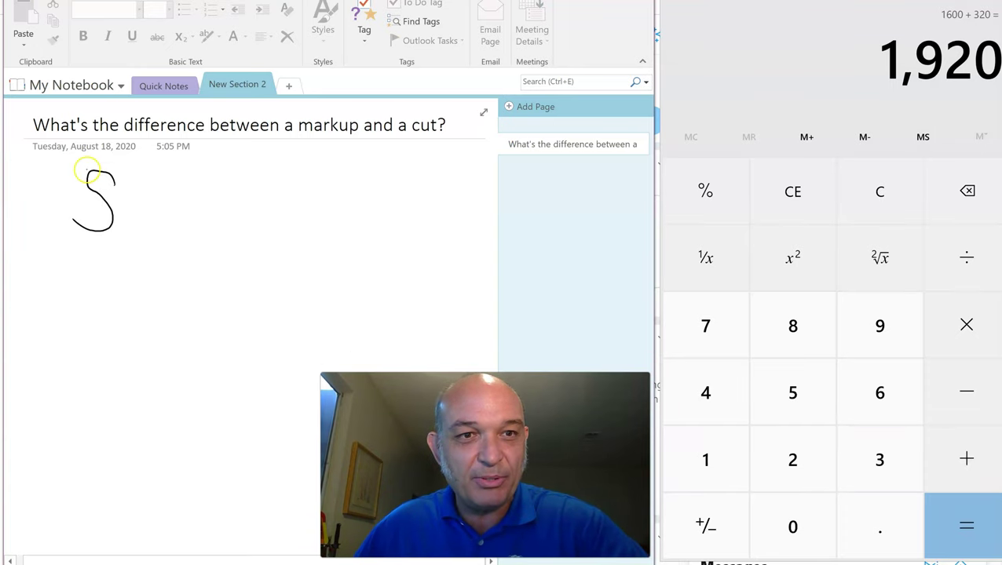
- Complete the dollar sign and handwrite 5,000 as the new starting amount
left_click_drag(88, 170, 95, 271)
mouse_move(166, 197)
left_mouse_down()
mouse_move(168, 263)
mouse_move(222, 200)
left_mouse_up()
left_click_drag(233, 253, 216, 285)
left_click_drag(256, 201, 339, 208)
- Handwrite + 40% below $5,000 and draw a sum line underneath
left_click_drag(222, 314, 217, 369)
left_click_drag(241, 340, 186, 343)
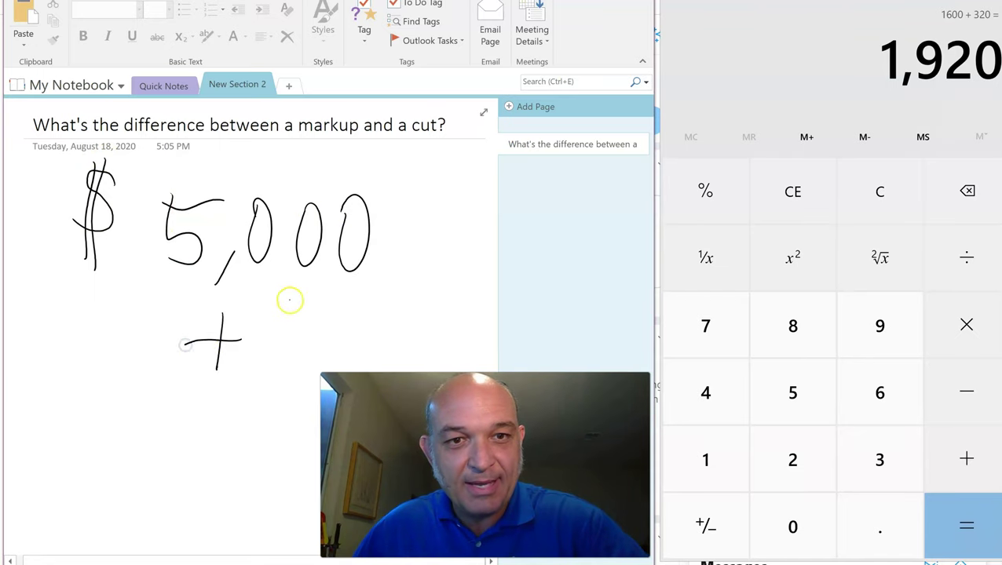
mouse_move(290, 300)
left_mouse_down()
mouse_move(307, 331)
mouse_move(294, 368)
left_mouse_up()
left_click_drag(345, 302, 342, 303)
left_click_drag(373, 292, 370, 298)
mouse_move(419, 298)
left_mouse_down()
mouse_move(372, 359)
mouse_move(396, 352)
left_mouse_up()
left_click_drag(416, 401, 92, 403)
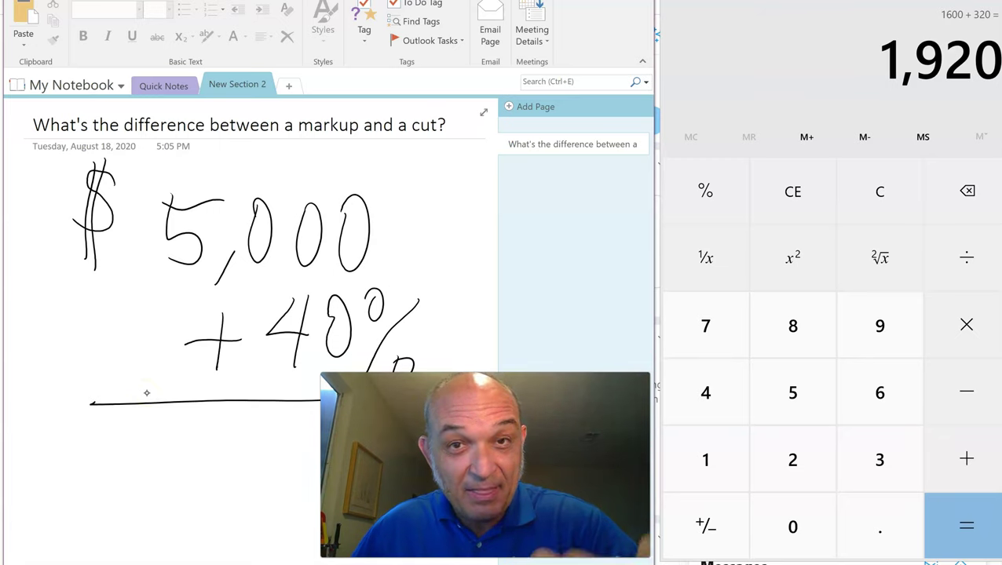
- Add the 40% markup of 2,000 to 5,000 on the calculator
type("5000")
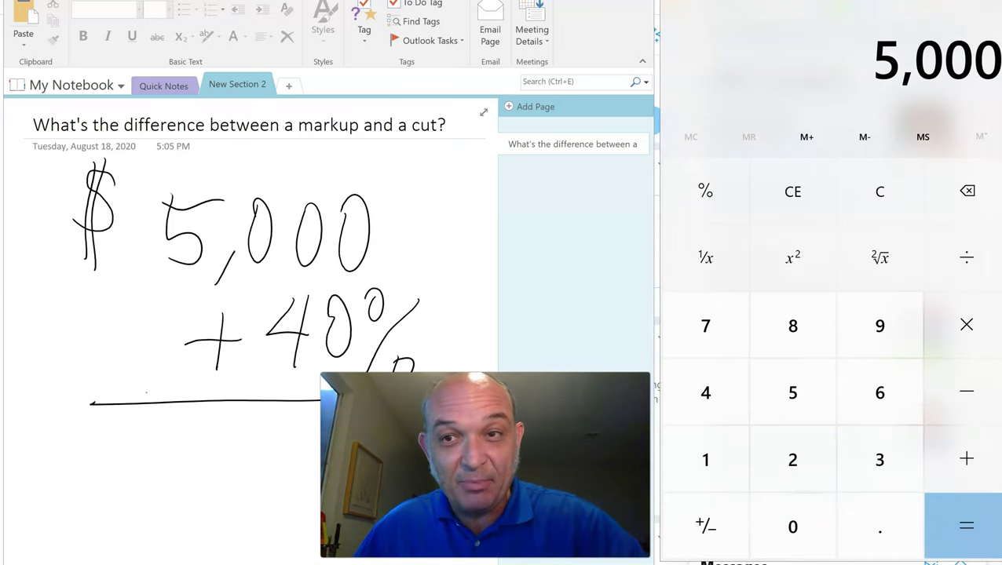
key("plus")
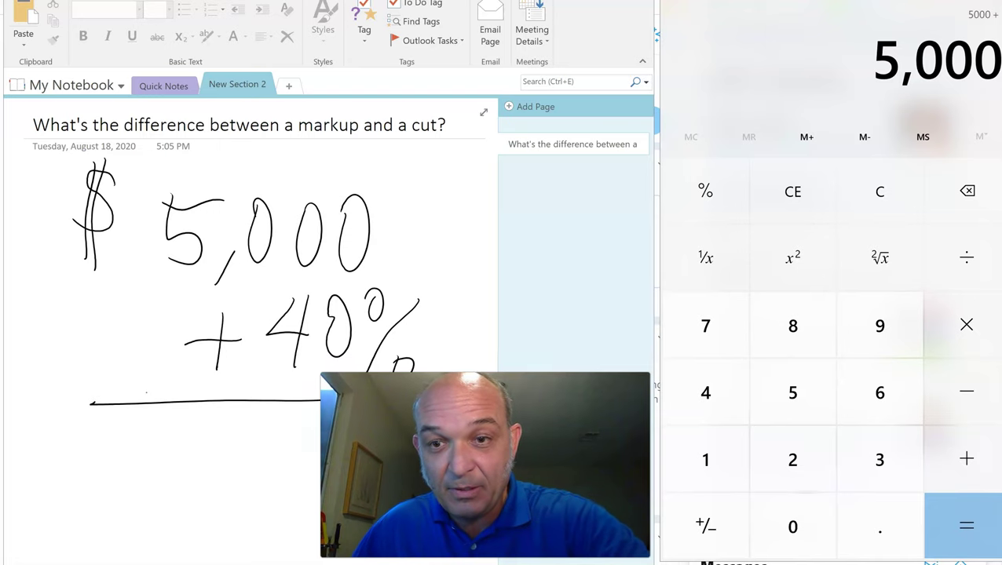
type("2000")
key("Return")
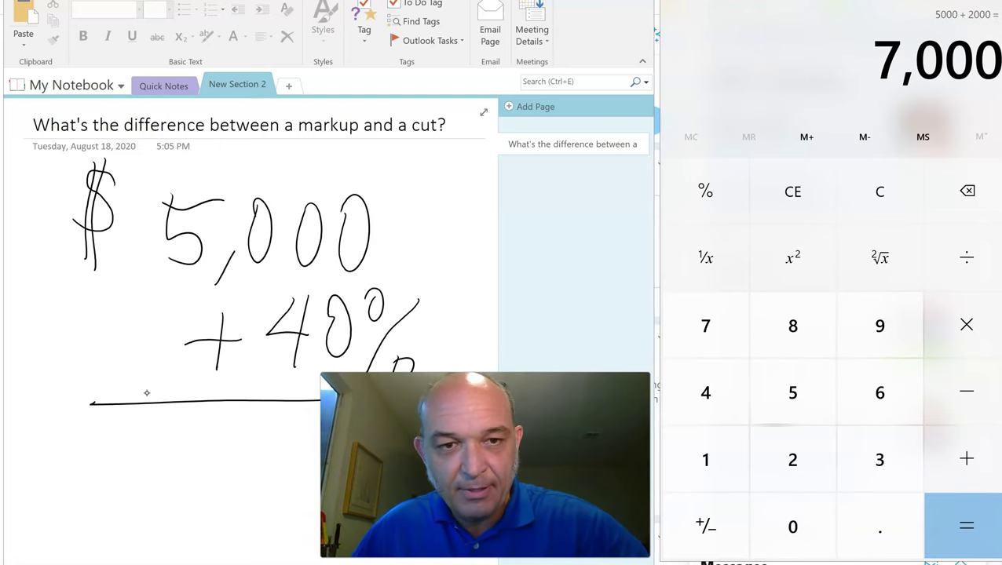
- Handwrite the result 7,000 under the sum line of the $5,000 example
left_click_drag(161, 440, 190, 490)
left_click_drag(217, 475, 210, 500)
left_click_drag(250, 444, 248, 446)
left_click_drag(292, 449, 291, 451)
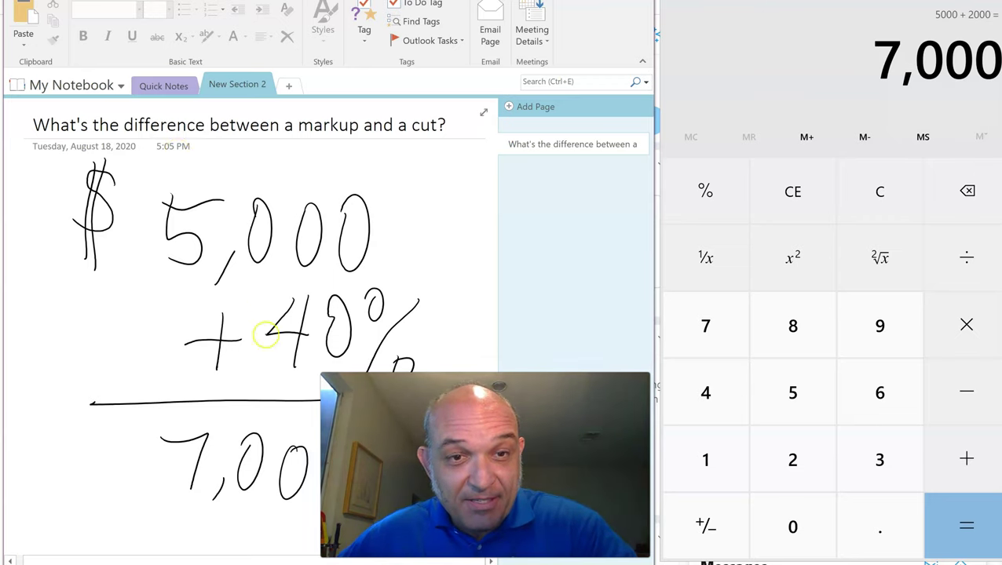
- Undo the + 40% line, sum line and result, and handwrite − 40% below $5,000 instead
key("ctrl+z")
key("ctrl+z")
key("ctrl+z")
key("ctrl+z")
key("ctrl+z")
key("ctrl+z")
key("ctrl+z")
key("ctrl+z")
key("ctrl+z")
key("ctrl+z")
key("ctrl+z")
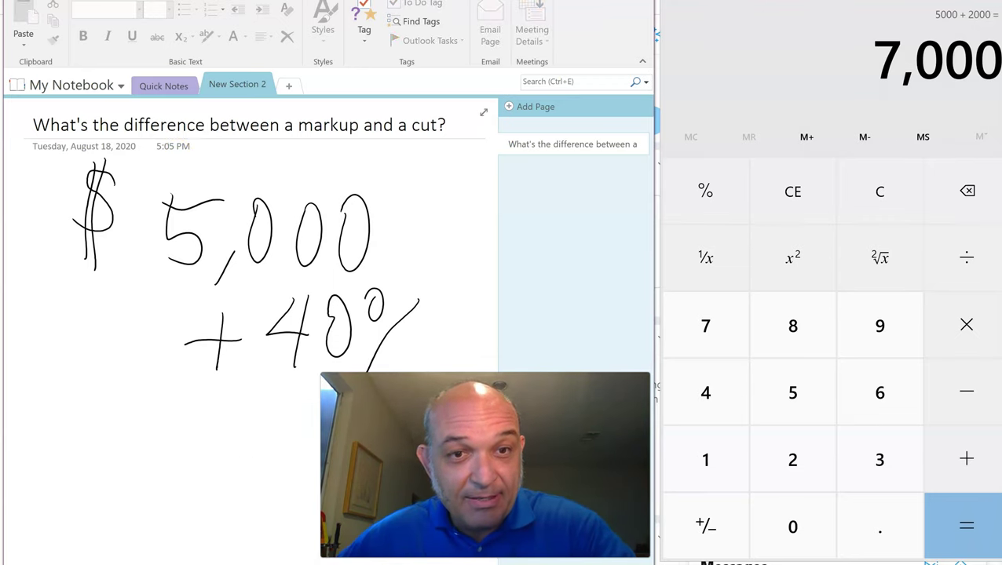
mouse_move(290, 308)
left_mouse_down()
mouse_move(281, 391)
mouse_move(313, 322)
mouse_move(363, 312)
left_mouse_up()
left_click_drag(397, 312, 390, 374)
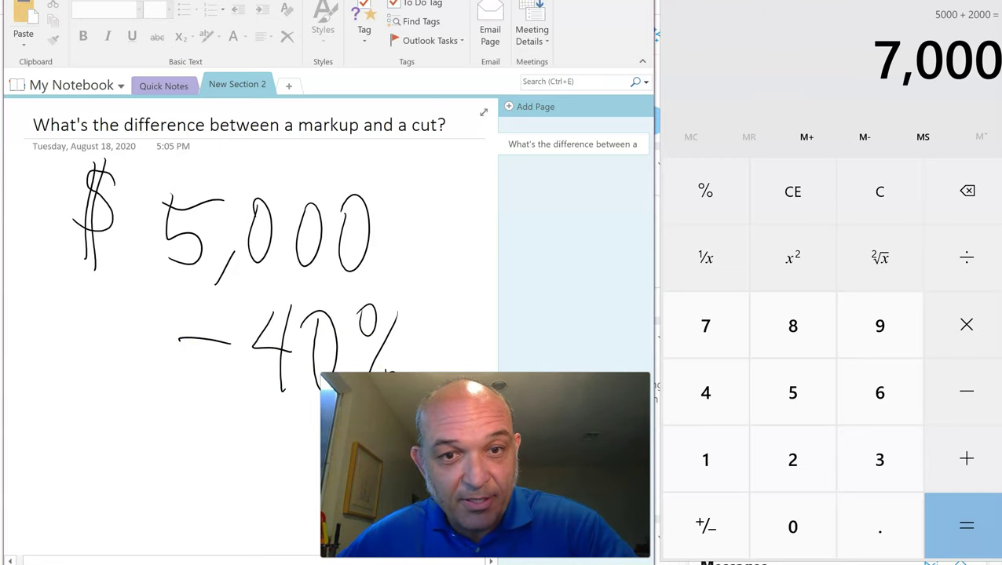
- Draw a sum line under − 40% and subtract 40% from 5,000 on the calculator
left_click_drag(346, 416, 96, 421)
key("0")
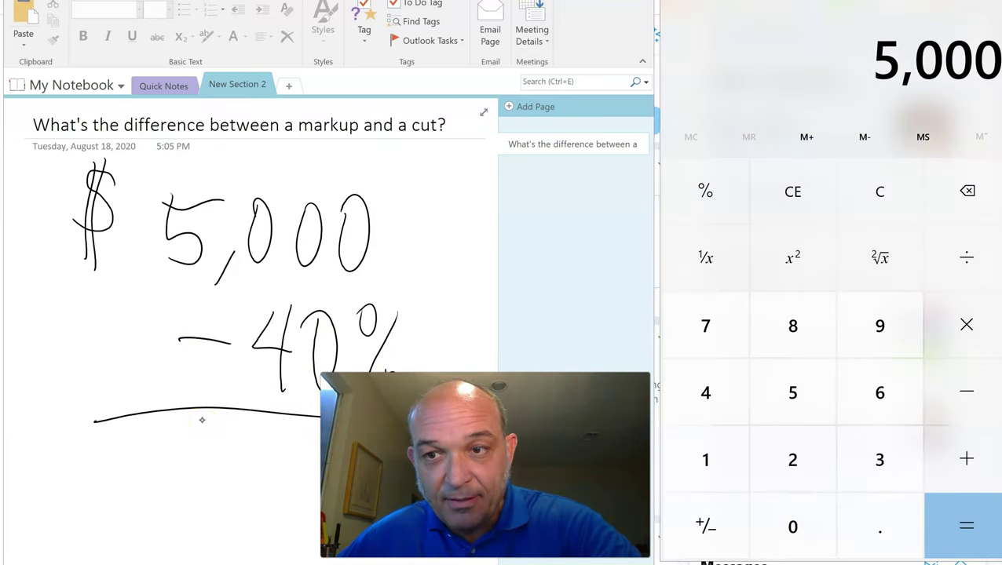
key("minus")
key("4")
key("0")
key("shift+5")
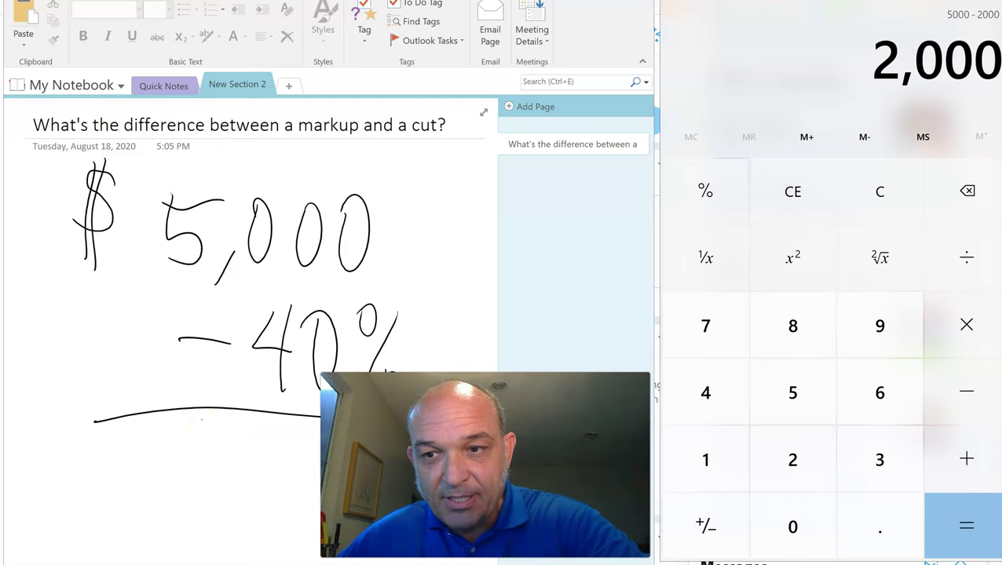
key("Return")
- Handwrite the result 3,000 under the sum line of the $5,000 − 40% example
left_click_drag(168, 444, 176, 493)
left_click_drag(215, 499, 205, 519)
left_click_drag(237, 452, 241, 449)
left_click_drag(284, 459, 286, 457)
left_click_drag(316, 463, 318, 461)
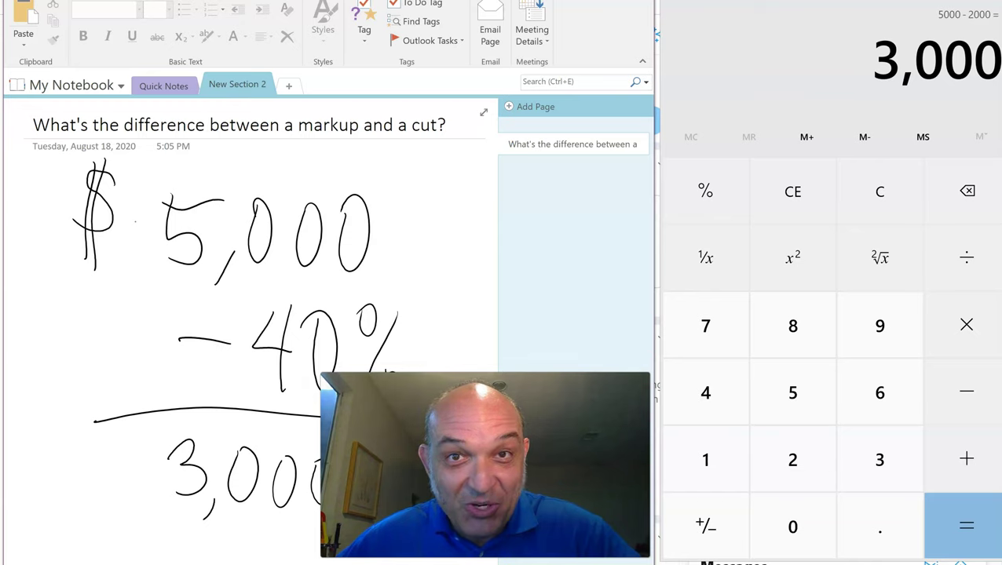
- Circle the handwritten result 3,000 with several loops to emphasize it
left_click(152, 191)
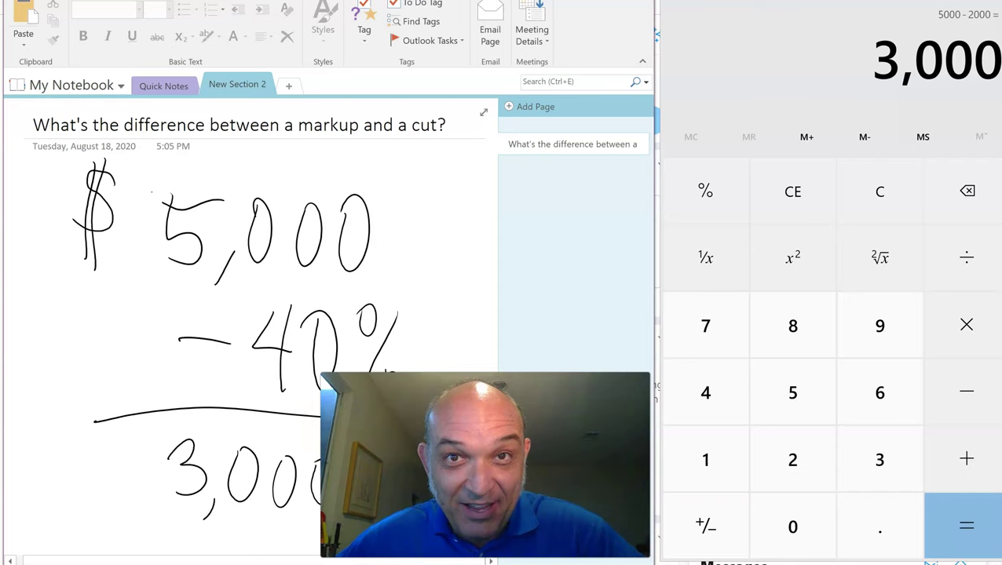
left_click(212, 486)
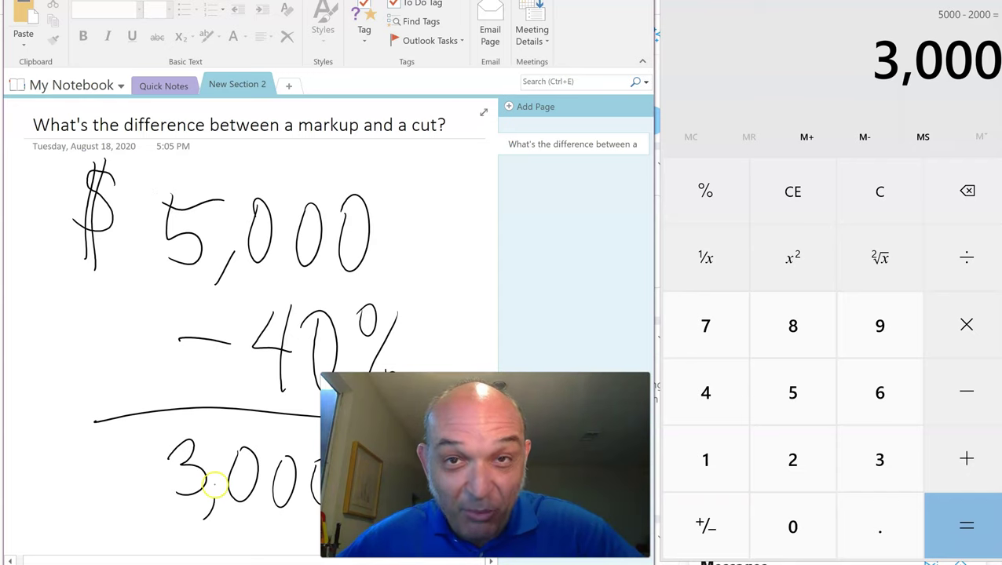
left_click(218, 481)
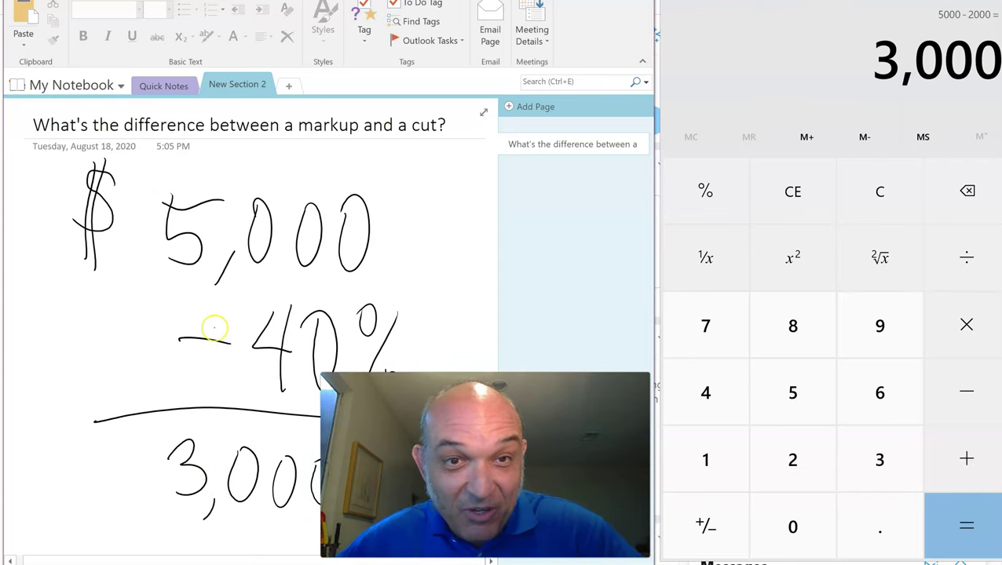
mouse_move(314, 408)
left_mouse_down()
mouse_move(116, 418)
mouse_move(319, 403)
mouse_move(107, 454)
left_mouse_up()
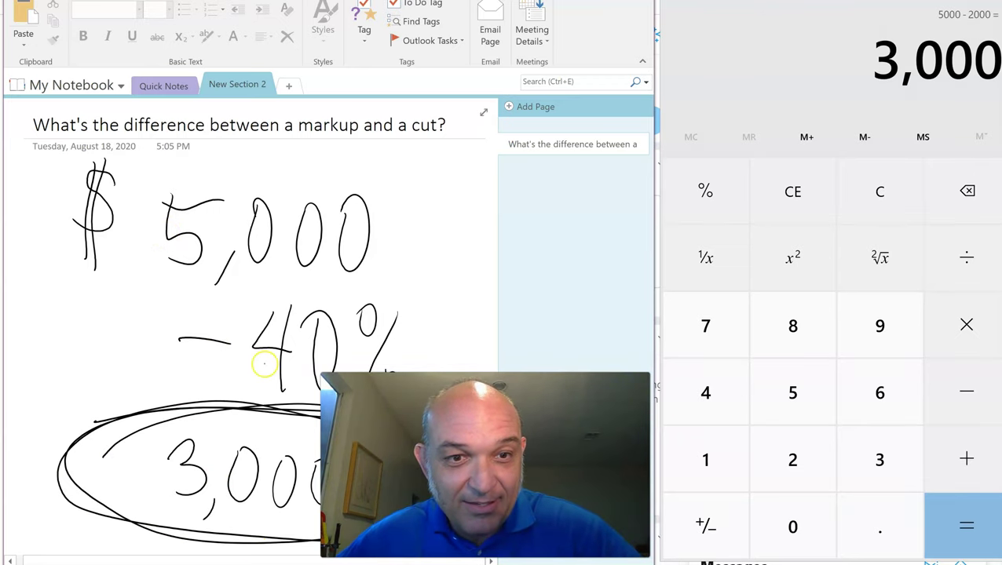
- Turn the minus sign before 40% into a plus, strike out the 3 in the circled result and write a 7 before it
left_click_drag(198, 301, 193, 397)
left_click_drag(221, 432, 153, 501)
mouse_move(104, 454)
left_mouse_down()
mouse_move(148, 459)
mouse_move(139, 498)
left_mouse_up()
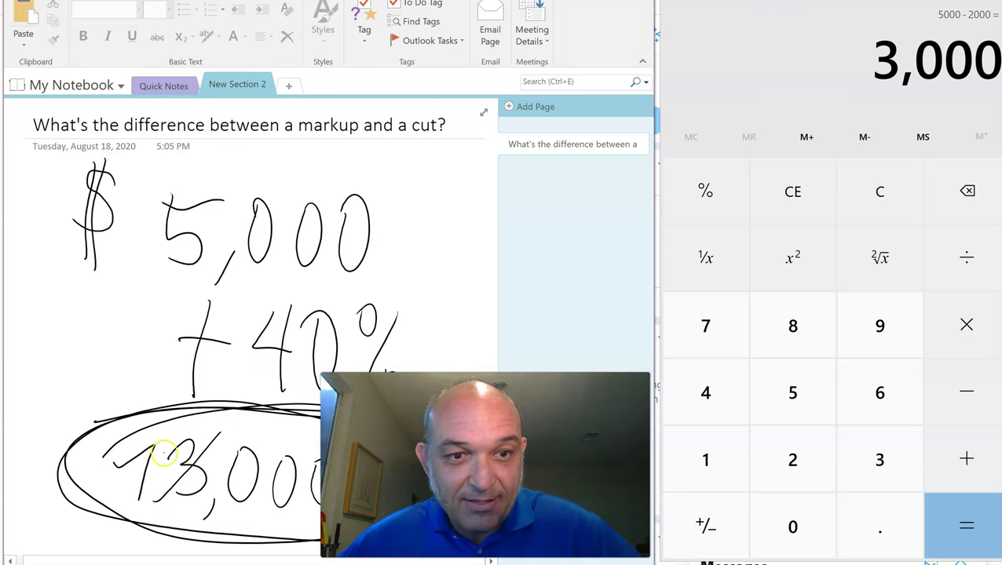